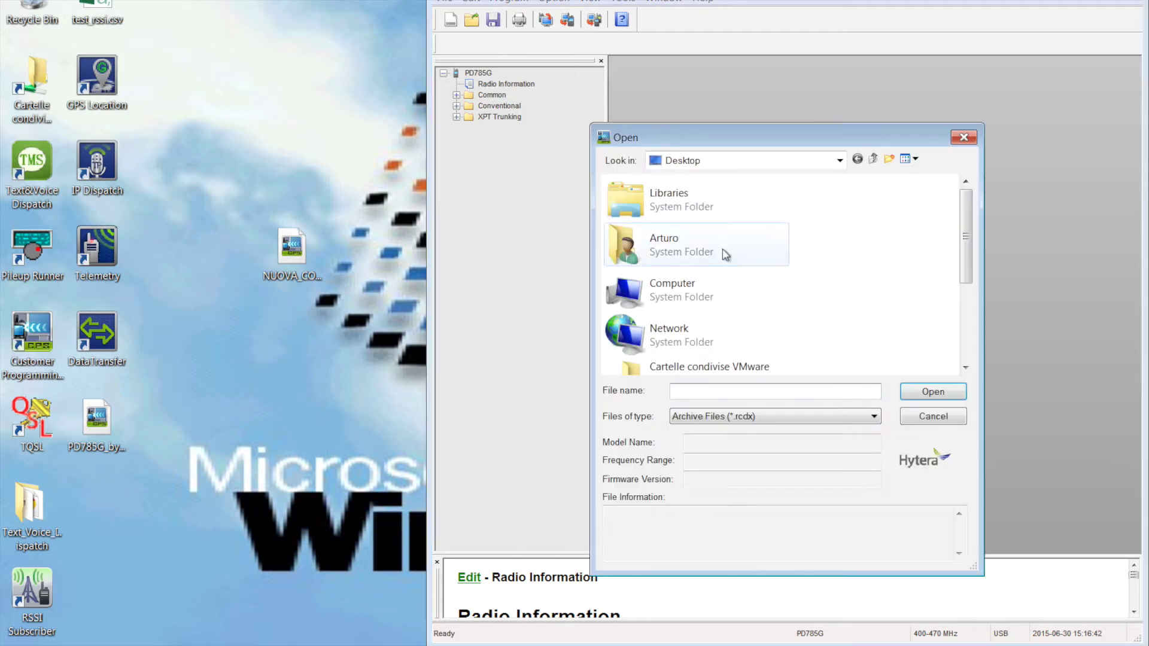
- Open the configuration file NUOVA_CONF.rcdx from the Desktop
{"action": "left_click_drag", "start_coordinate": [967, 231], "coordinate": [972, 327]}
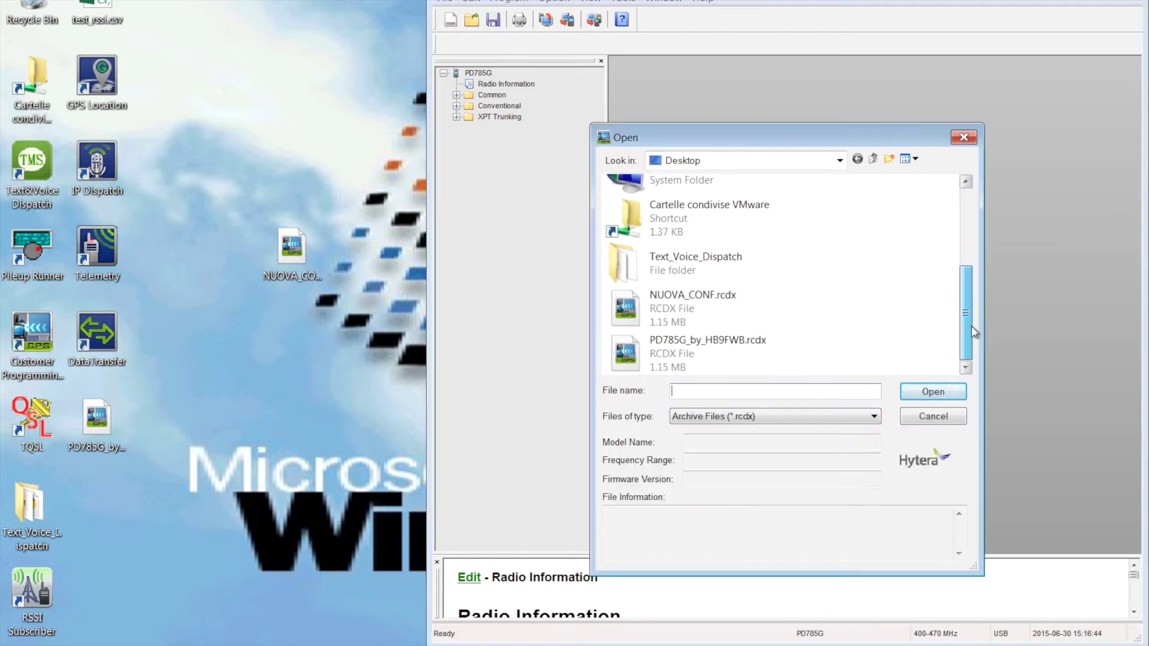
{"action": "left_click", "coordinate": [694, 312]}
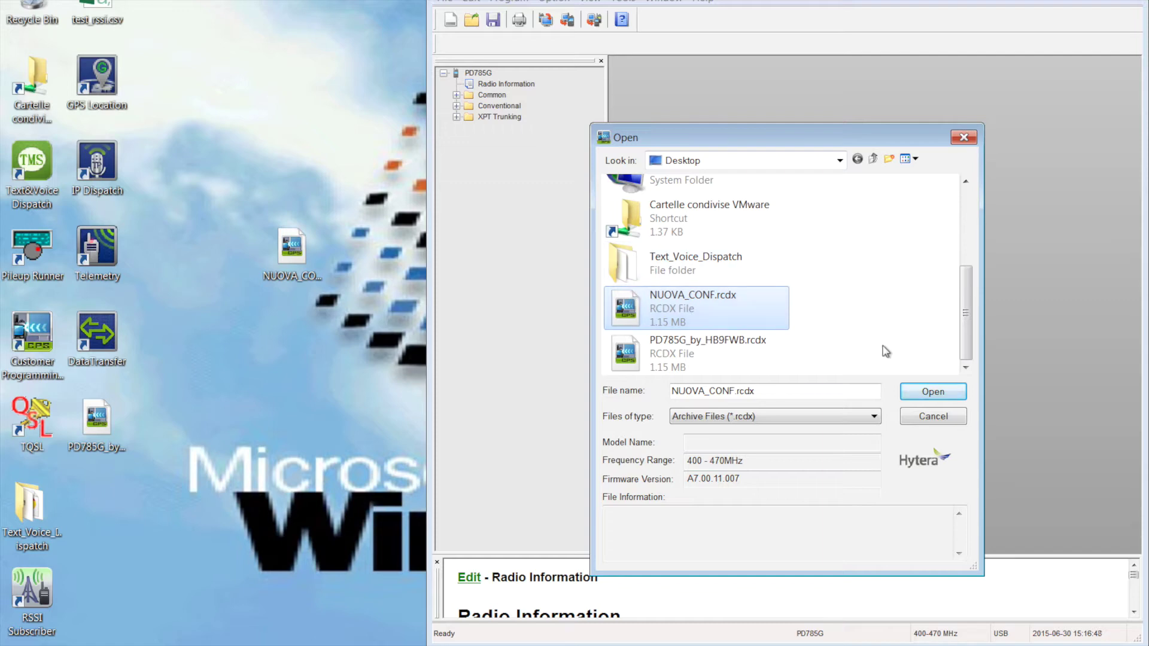
{"action": "left_click", "coordinate": [923, 397]}
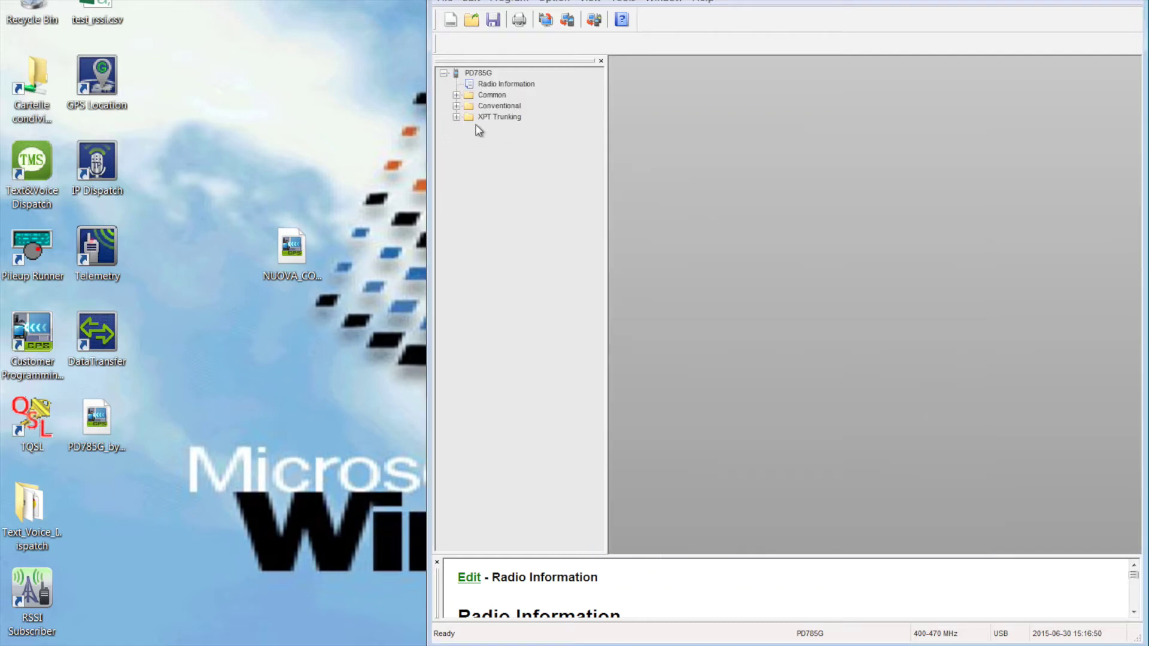
- Examine the digital channels defined under the Conventional settings of the loaded configuration
{"action": "left_click", "coordinate": [456, 106]}
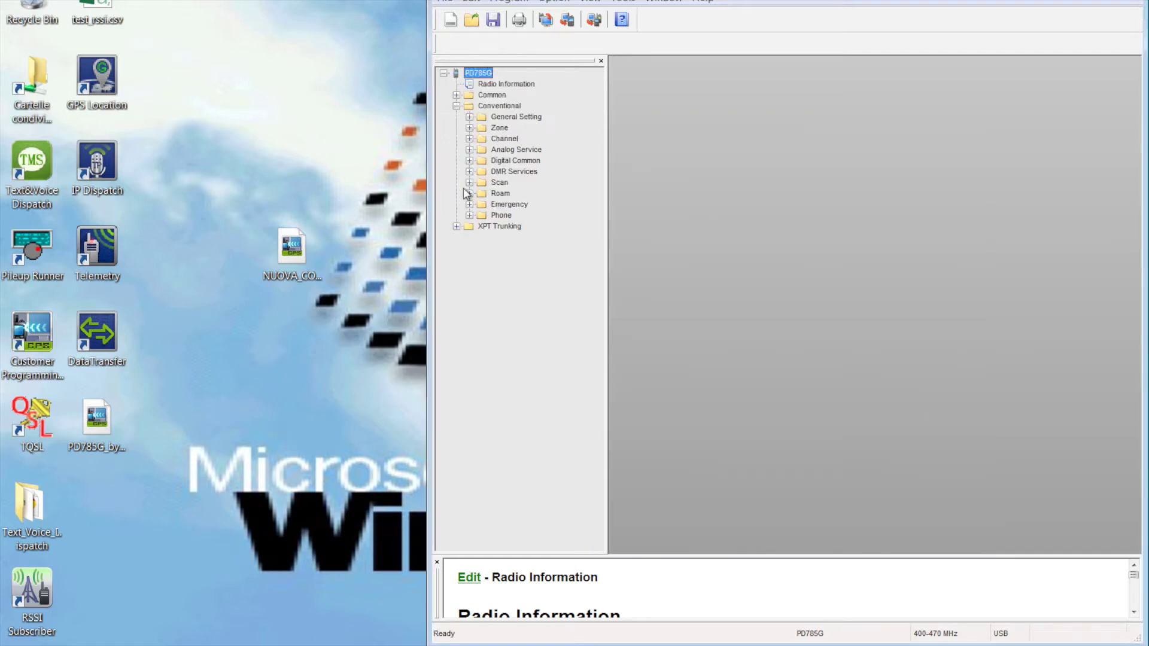
{"action": "left_click", "coordinate": [470, 161]}
{"action": "left_click", "coordinate": [469, 138]}
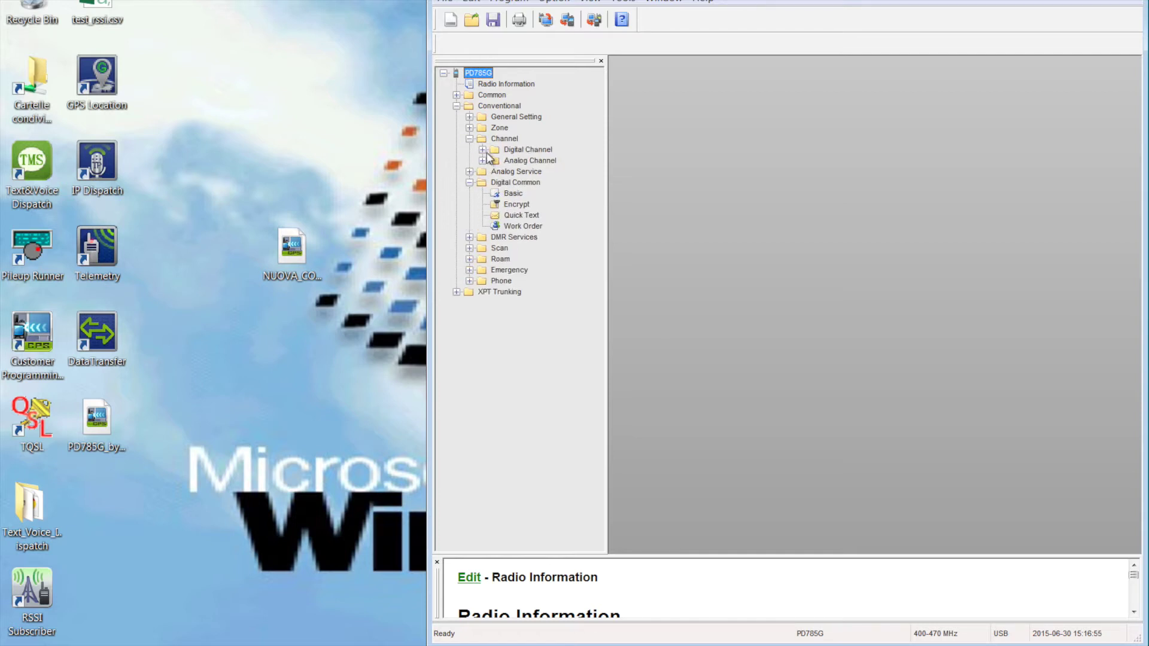
{"action": "left_click", "coordinate": [482, 150]}
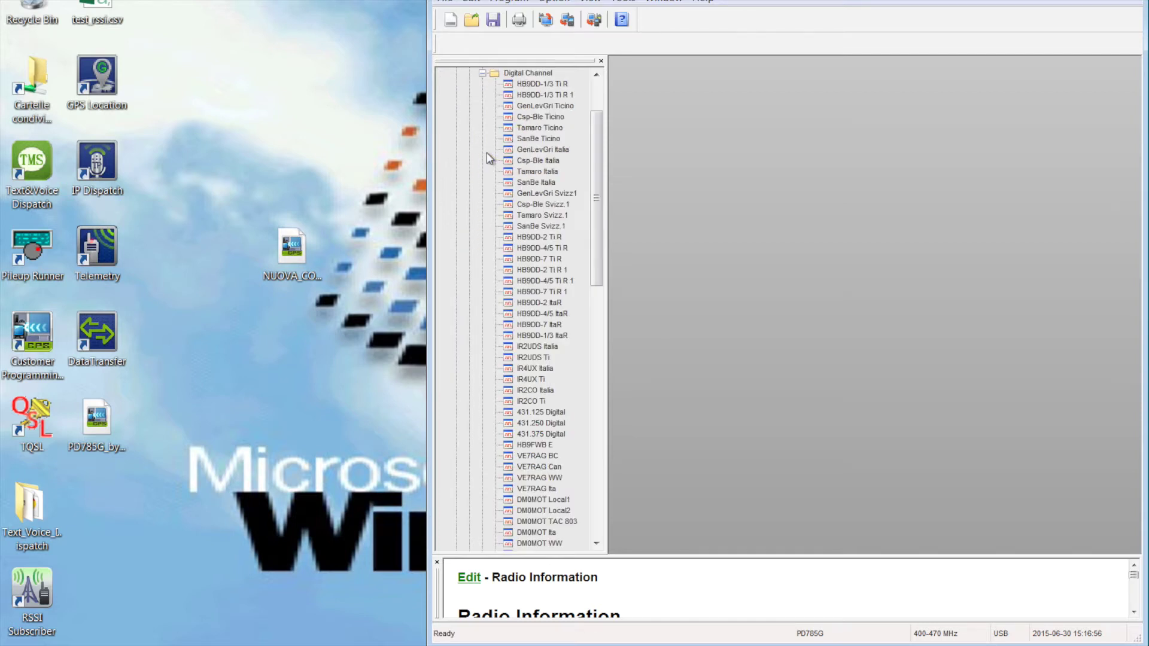
{"action": "left_click", "coordinate": [483, 73]}
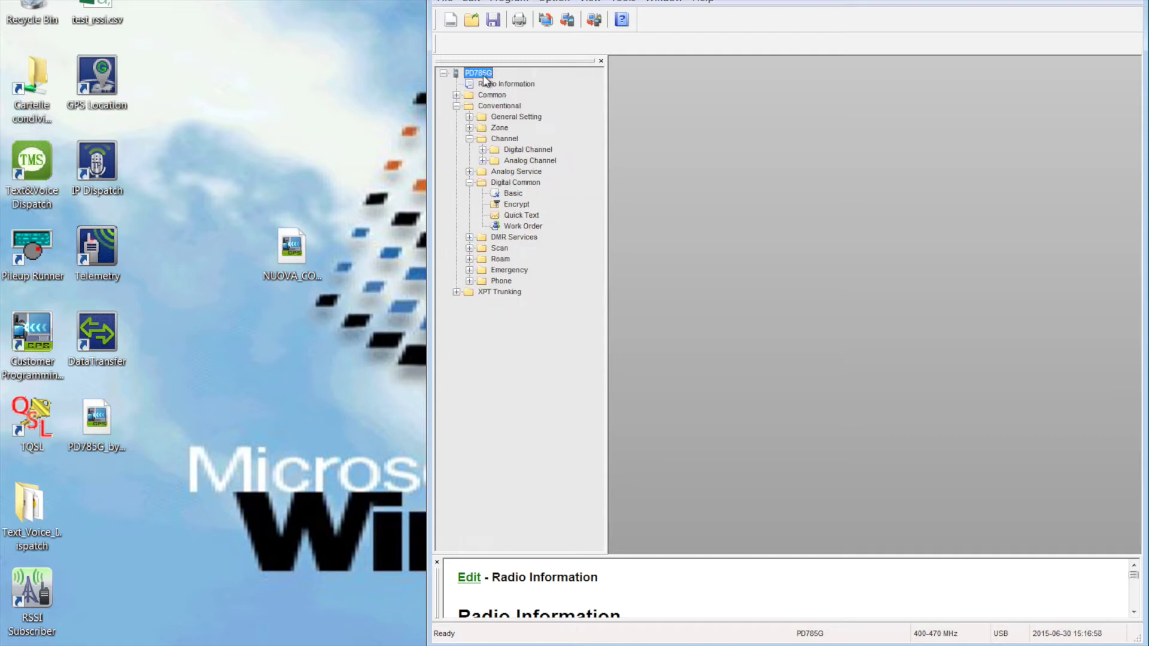
- Try to write the loaded configuration to the radio, continuing despite the different model number
{"action": "left_click", "coordinate": [567, 20]}
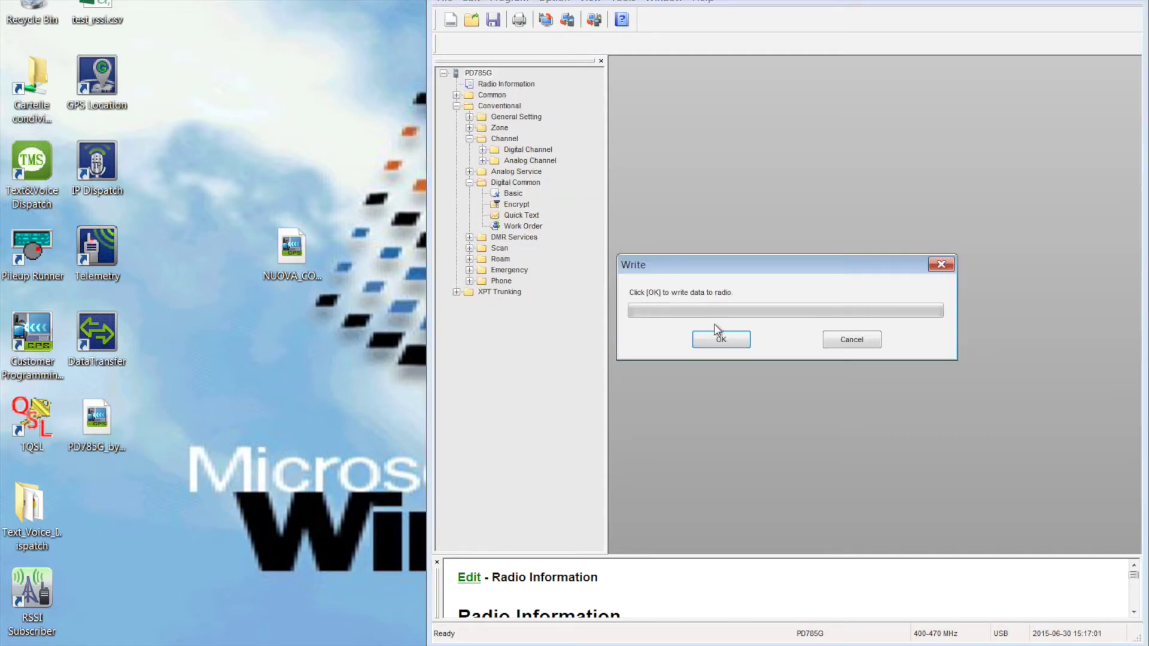
{"action": "left_click", "coordinate": [723, 343]}
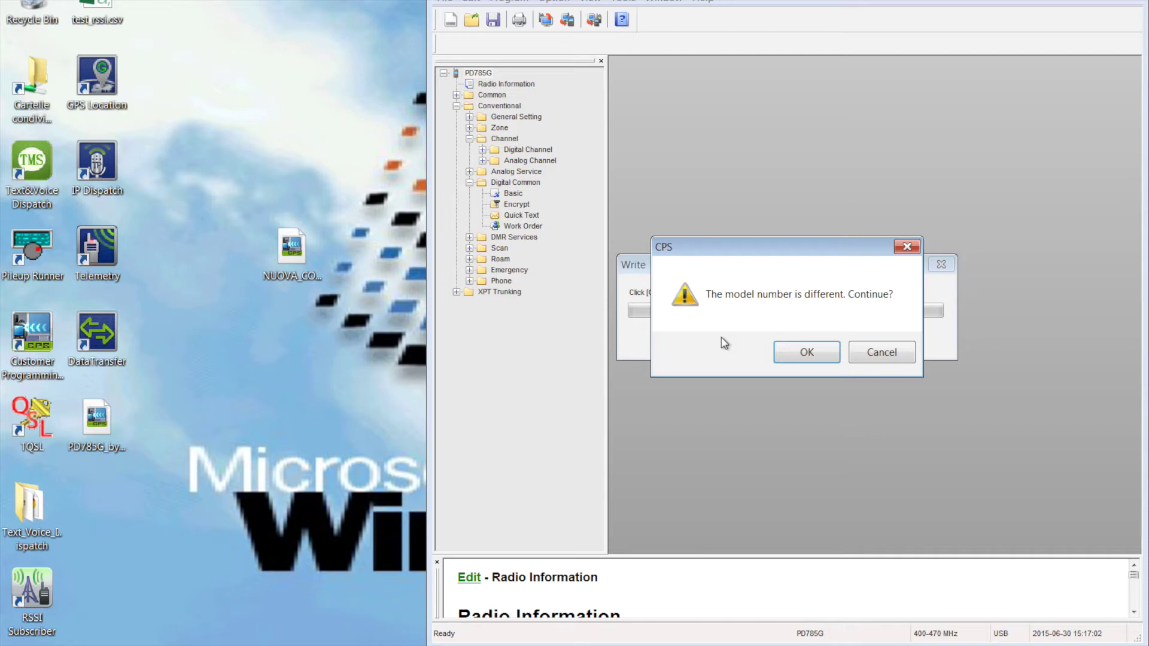
{"action": "left_click", "coordinate": [831, 359]}
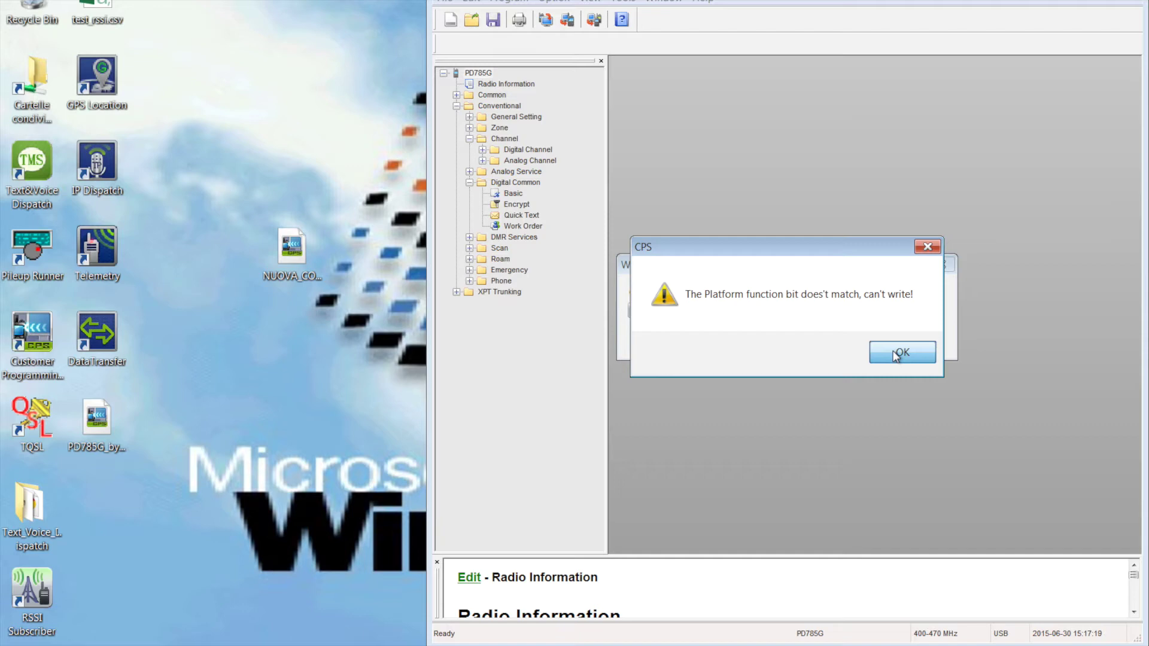
{"action": "left_click", "coordinate": [896, 354]}
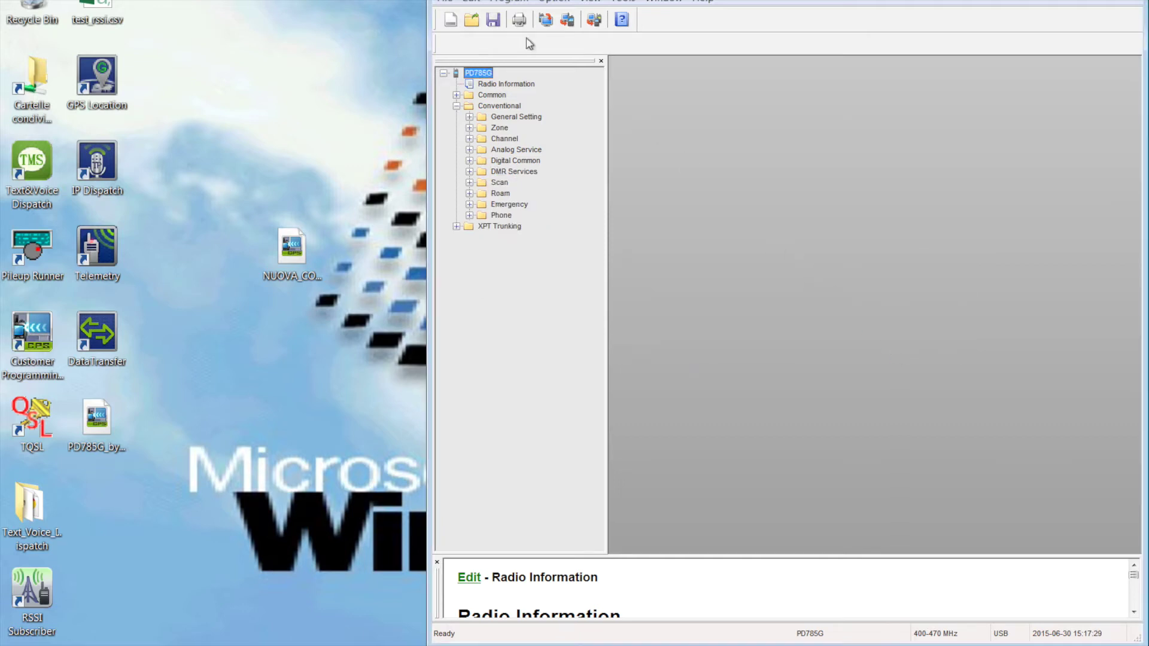
- Read the existing configuration data from the connected radio
{"action": "left_click", "coordinate": [546, 19]}
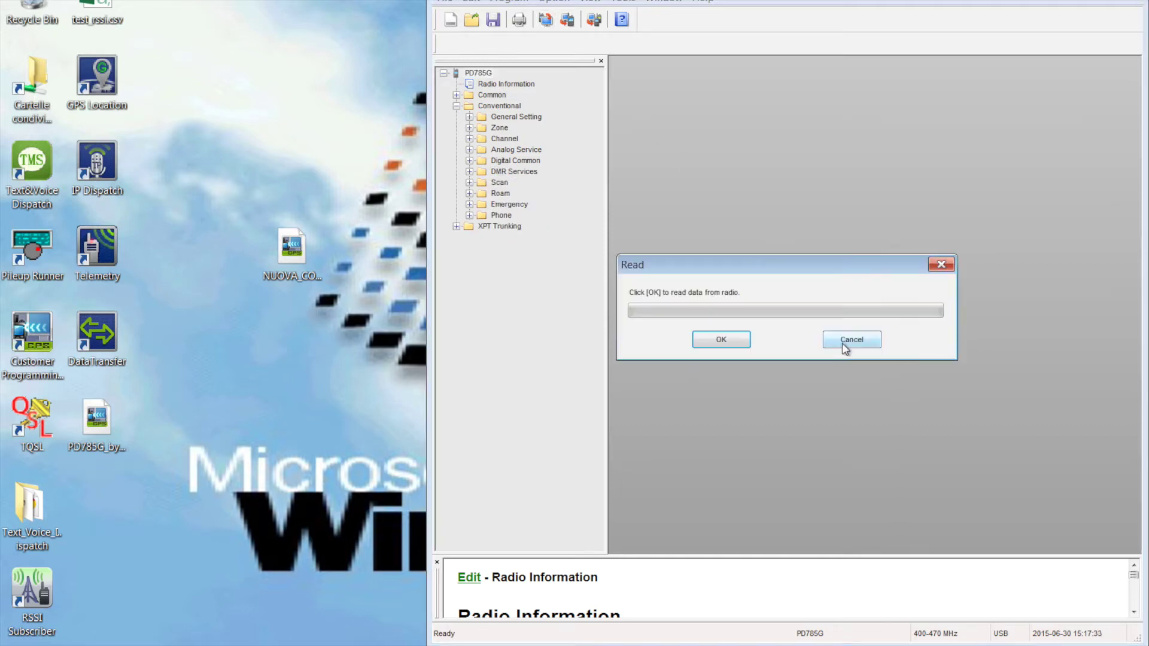
{"action": "left_click", "coordinate": [723, 340]}
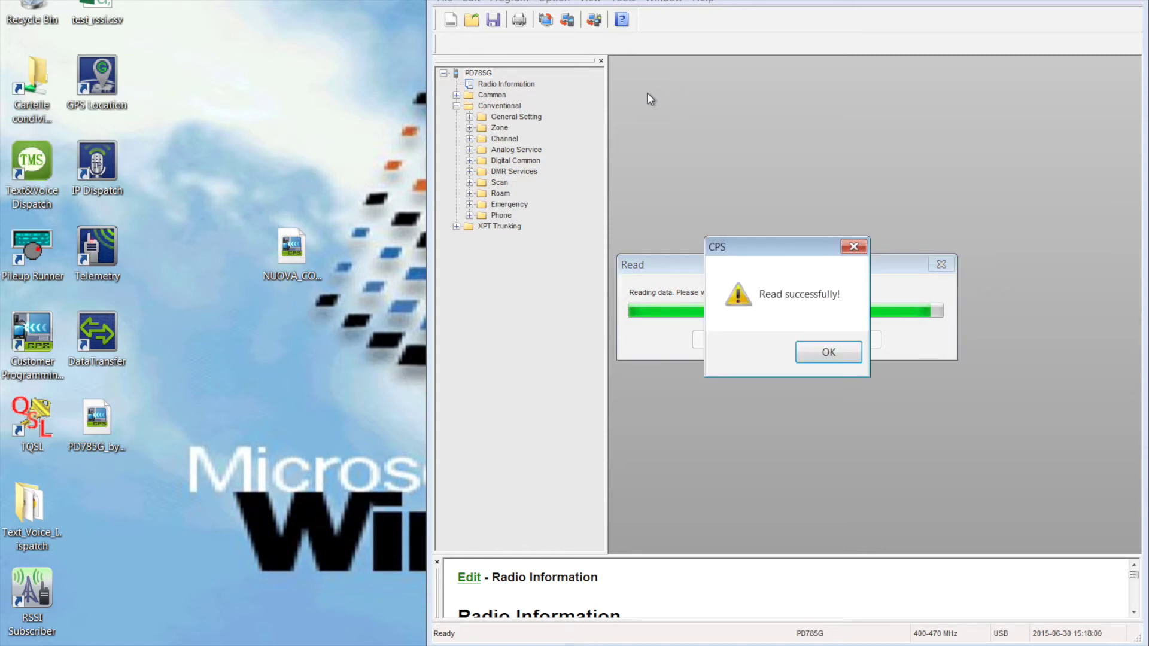
{"action": "left_click", "coordinate": [850, 350]}
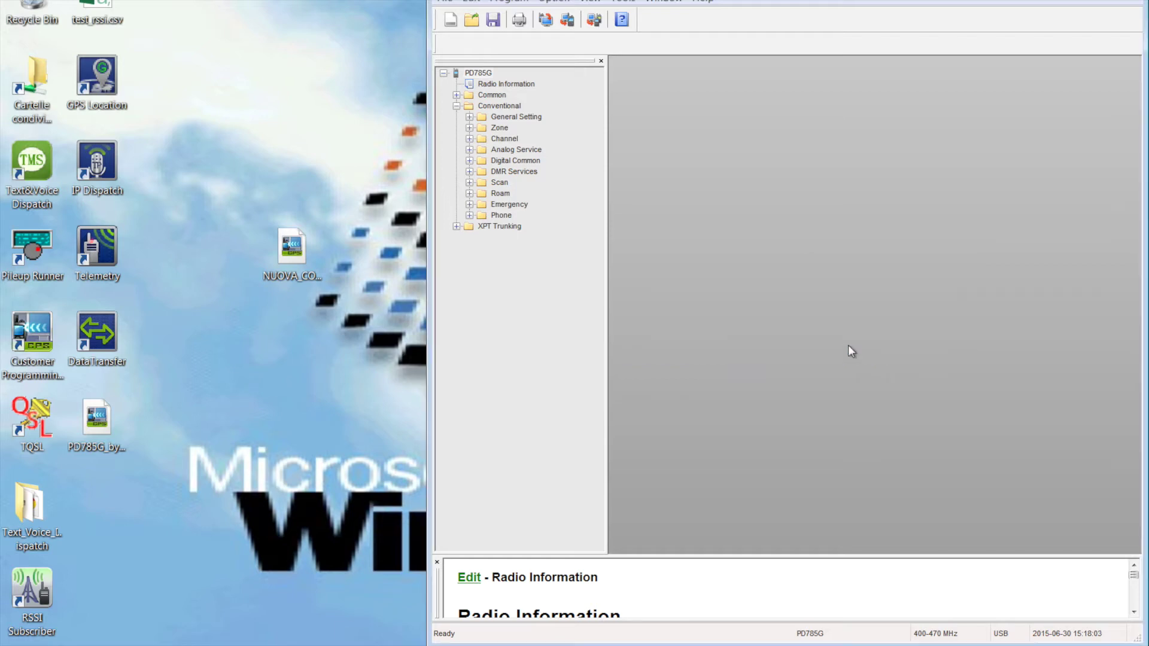
- Save the configuration read from the radio as vecchia_configurazione on the Desktop and move its icon near NUOVA_CONF.rcdx
{"action": "left_click", "coordinate": [450, 3]}
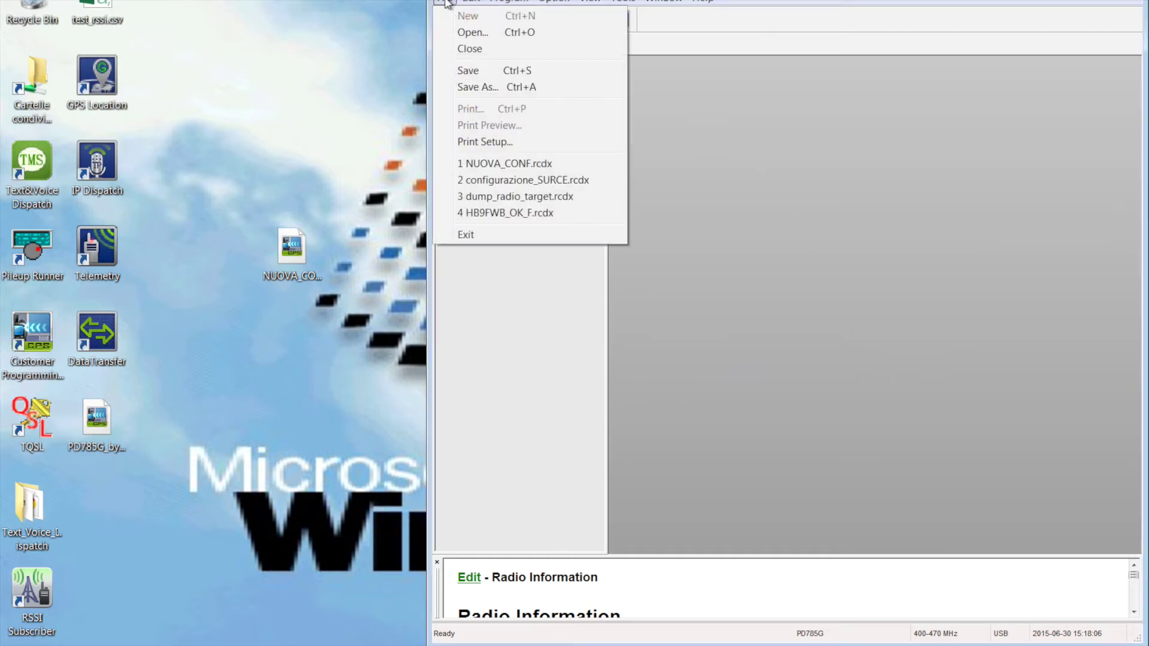
{"action": "left_click", "coordinate": [501, 84]}
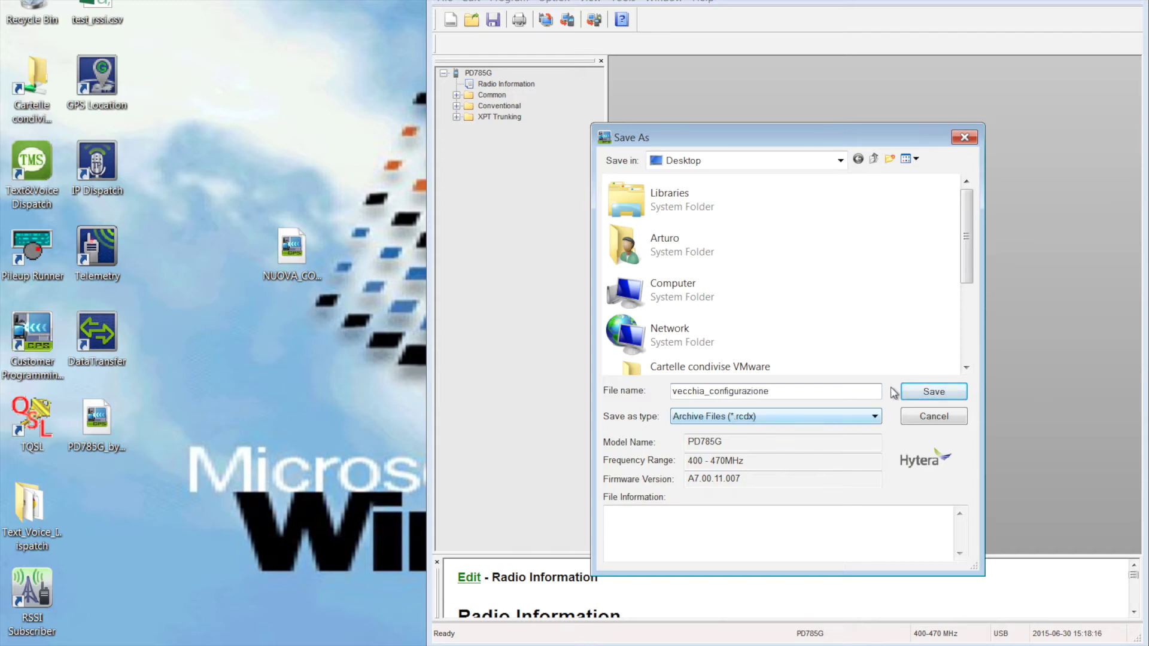
{"action": "left_click", "coordinate": [934, 392]}
{"action": "left_click_drag", "start_coordinate": [94, 505], "coordinate": [229, 348]}
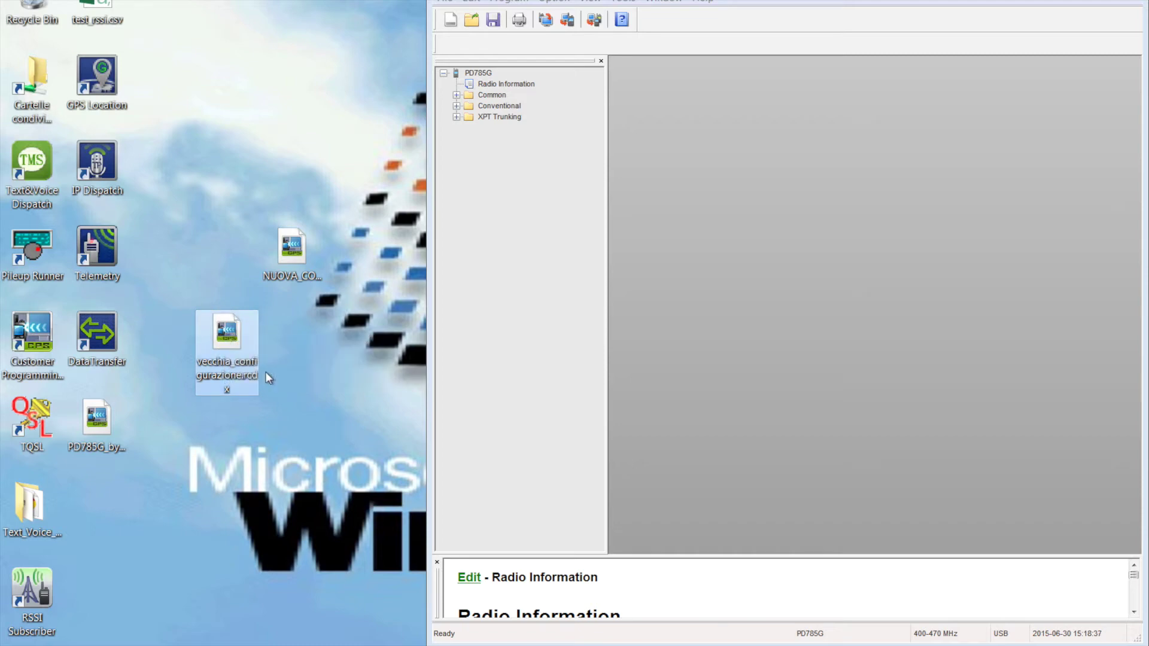
{"action": "left_click", "coordinate": [296, 267]}
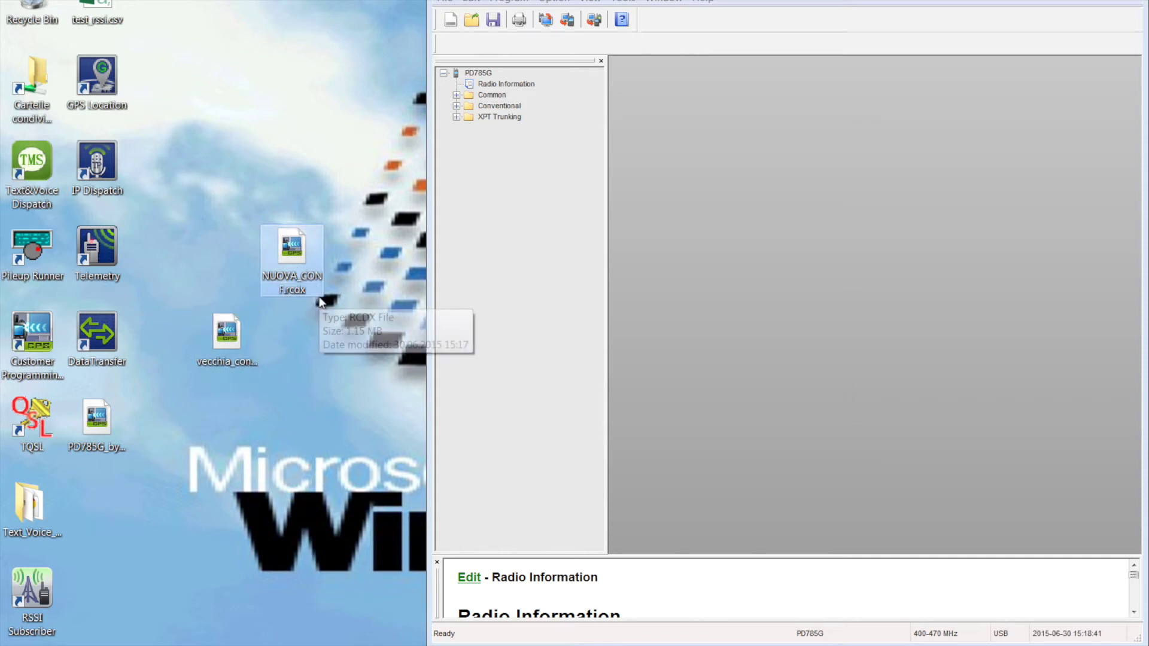
{"action": "left_click", "coordinate": [309, 330]}
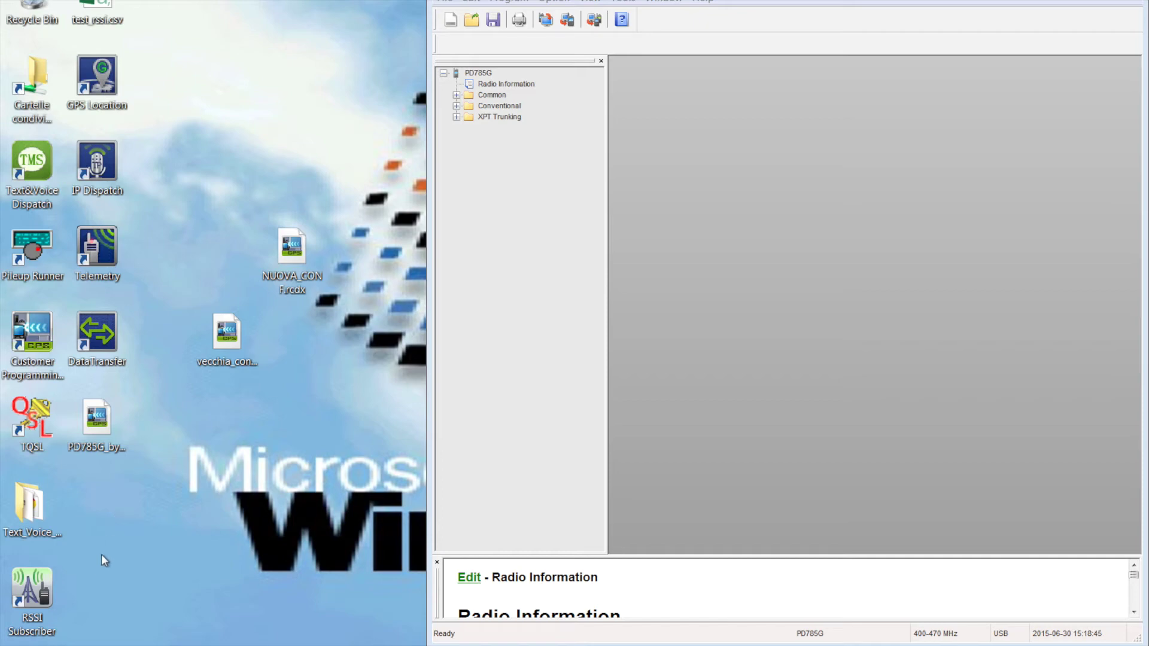
- Launch Hex-Editor MX and open vecchia_configurazione.rcdx from the Desktop in it
{"action": "key", "text": "super"}
{"action": "left_click", "coordinate": [59, 594]}
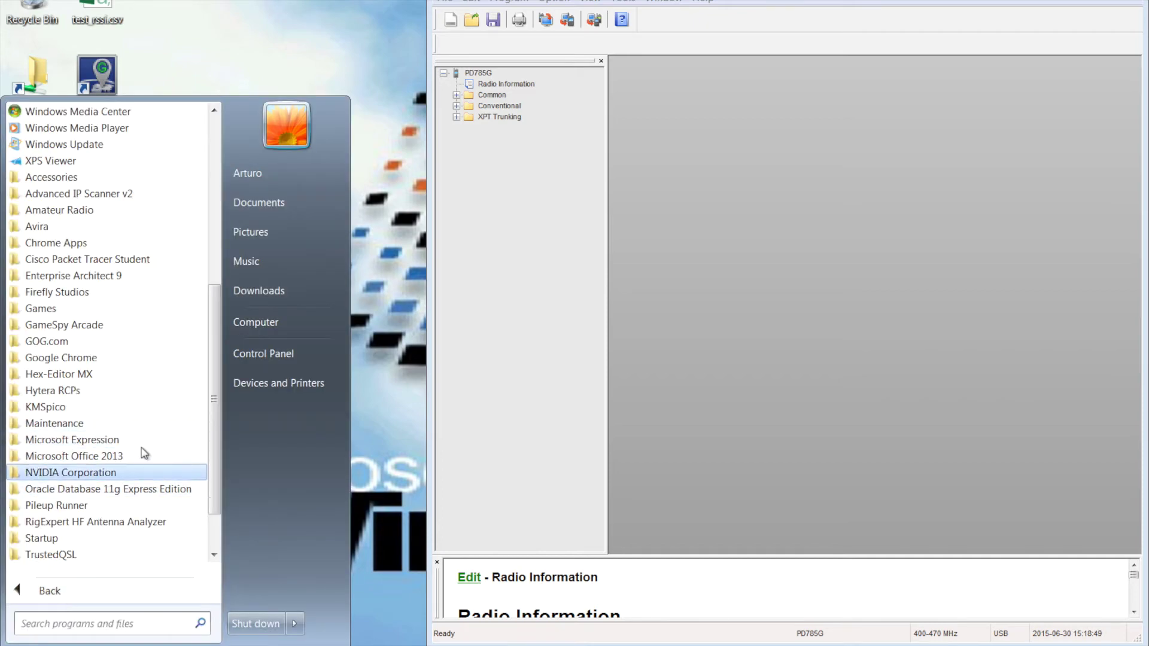
{"action": "left_click", "coordinate": [132, 380]}
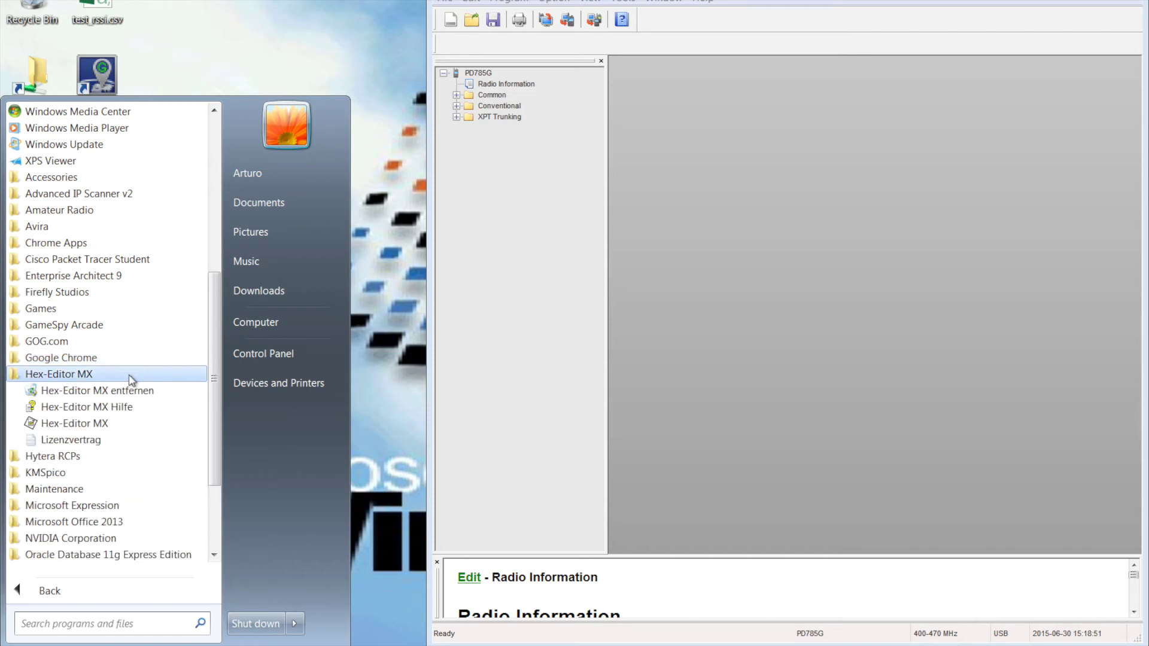
{"action": "left_click", "coordinate": [135, 425]}
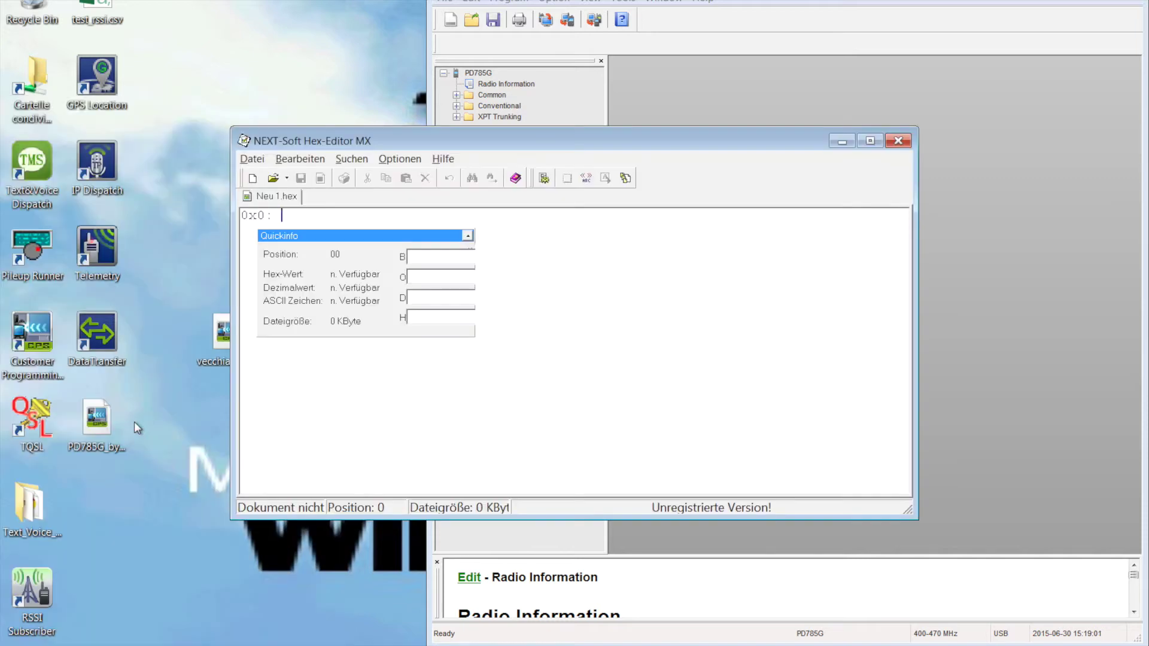
{"action": "left_click_drag", "start_coordinate": [281, 146], "coordinate": [424, 122]}
{"action": "left_click_drag", "start_coordinate": [230, 338], "coordinate": [451, 351]}
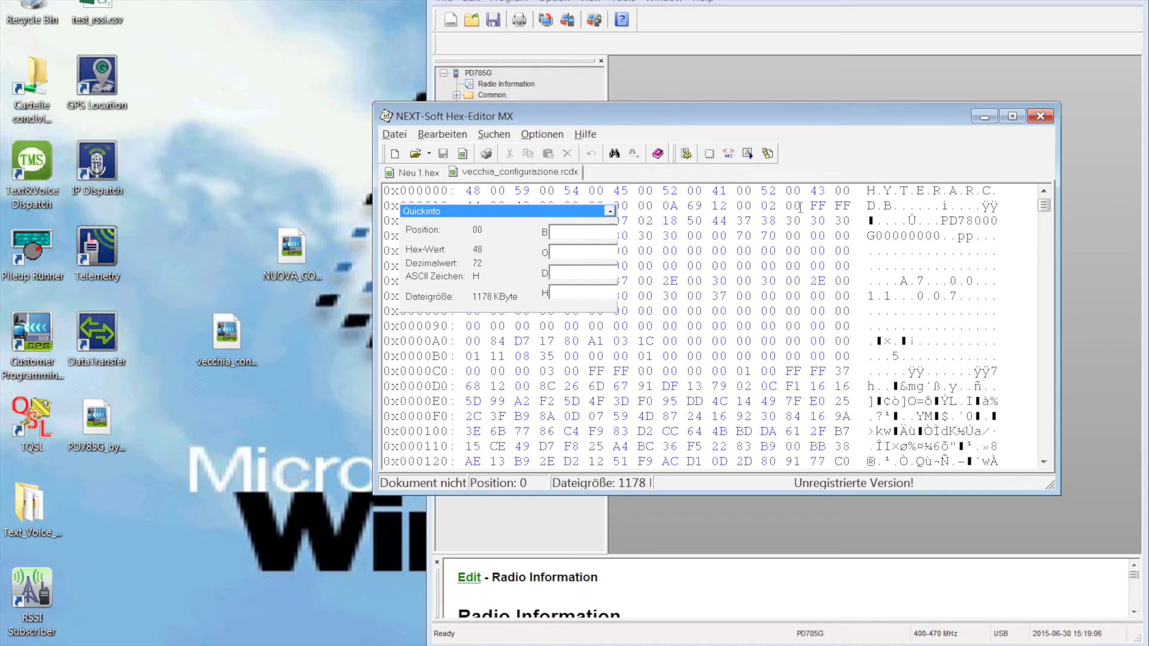
- Enlarge the hex editor window and copy the bytes of vecchia_configurazione.rcdx from the file start through offset 0x39F
{"action": "left_click_drag", "start_coordinate": [891, 103], "coordinate": [874, 13]}
{"action": "left_click", "coordinate": [870, 97]}
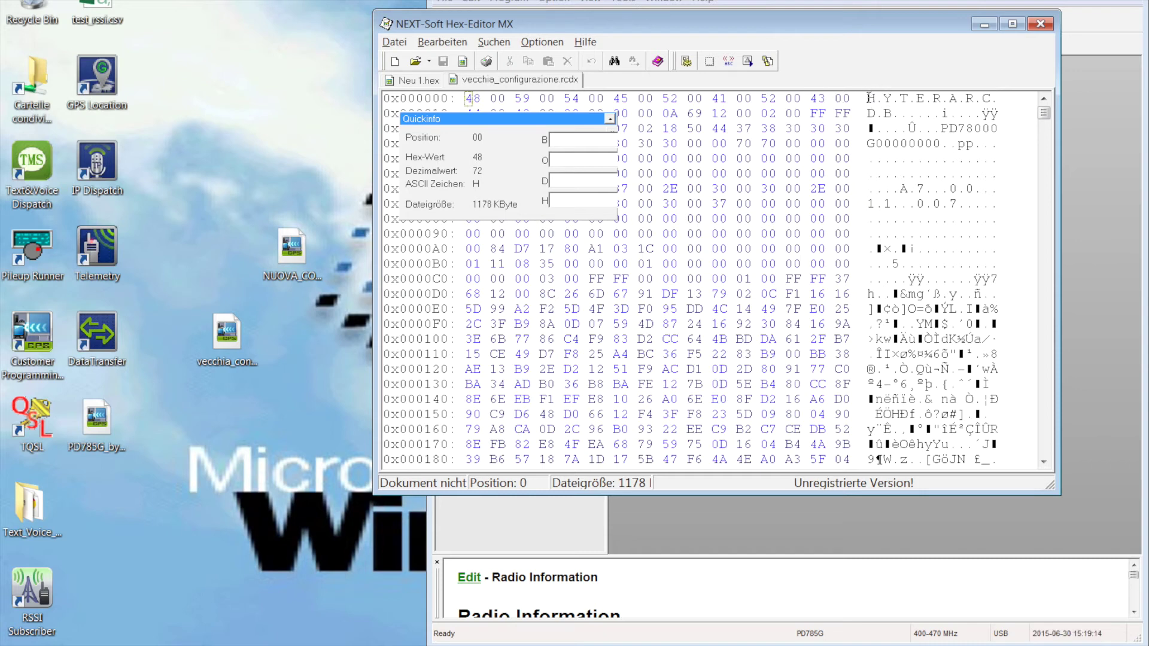
{"action": "key", "text": "End"}
{"action": "key", "text": "shift+Right"}
{"action": "key", "text": "shift+Right"}
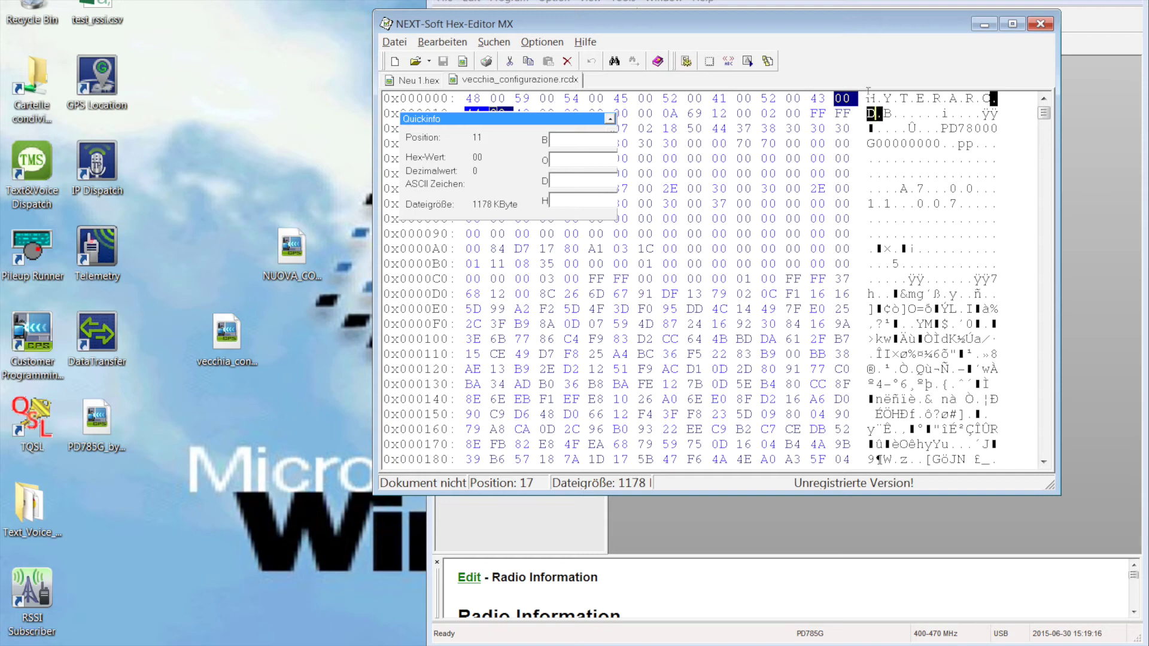
{"action": "left_click", "coordinate": [868, 92]}
{"action": "left_click_drag", "start_coordinate": [871, 101], "coordinate": [1008, 381]}
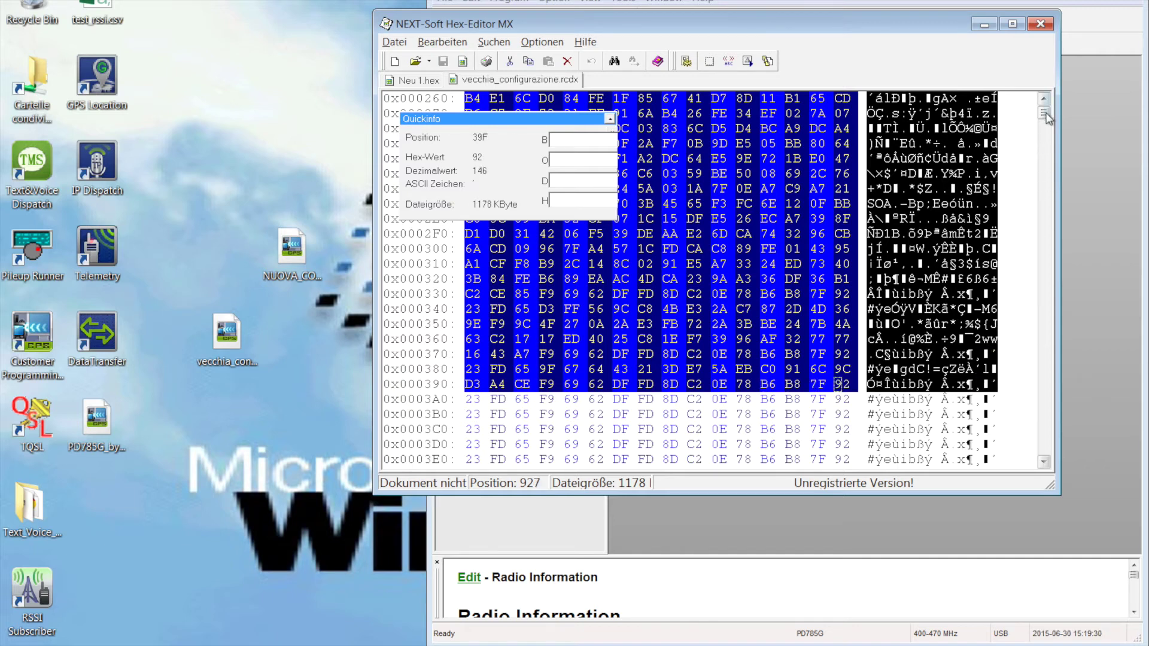
{"action": "scroll", "coordinate": [962, 164], "scroll_direction": "up", "scroll_amount": 13}
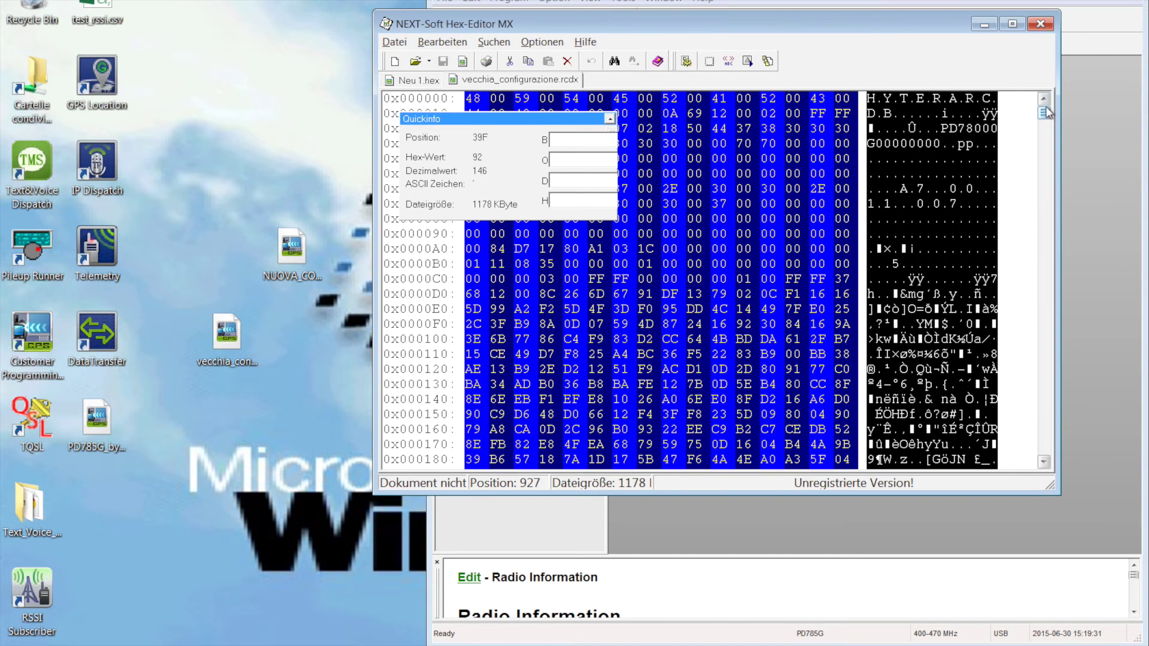
{"action": "right_click", "coordinate": [962, 164]}
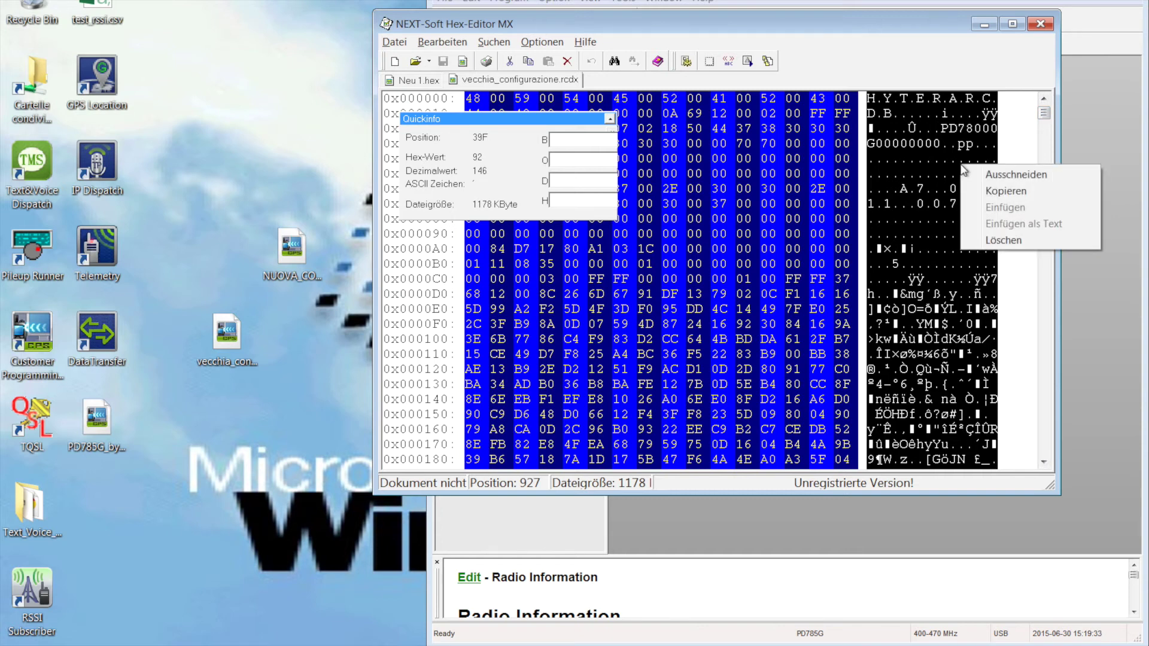
{"action": "left_click", "coordinate": [992, 192]}
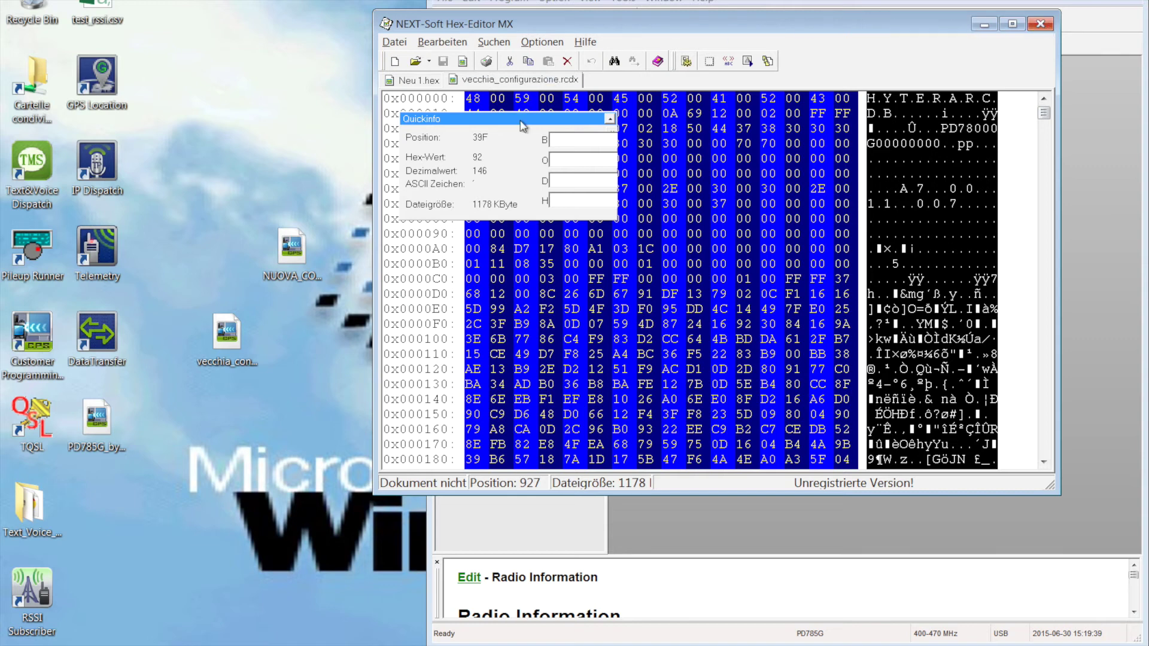
- Open NUOVA_CONF.rcdx in the hex editor and replace its bytes from the start through offset 0x39F with the copied block
{"action": "left_click", "coordinate": [291, 253]}
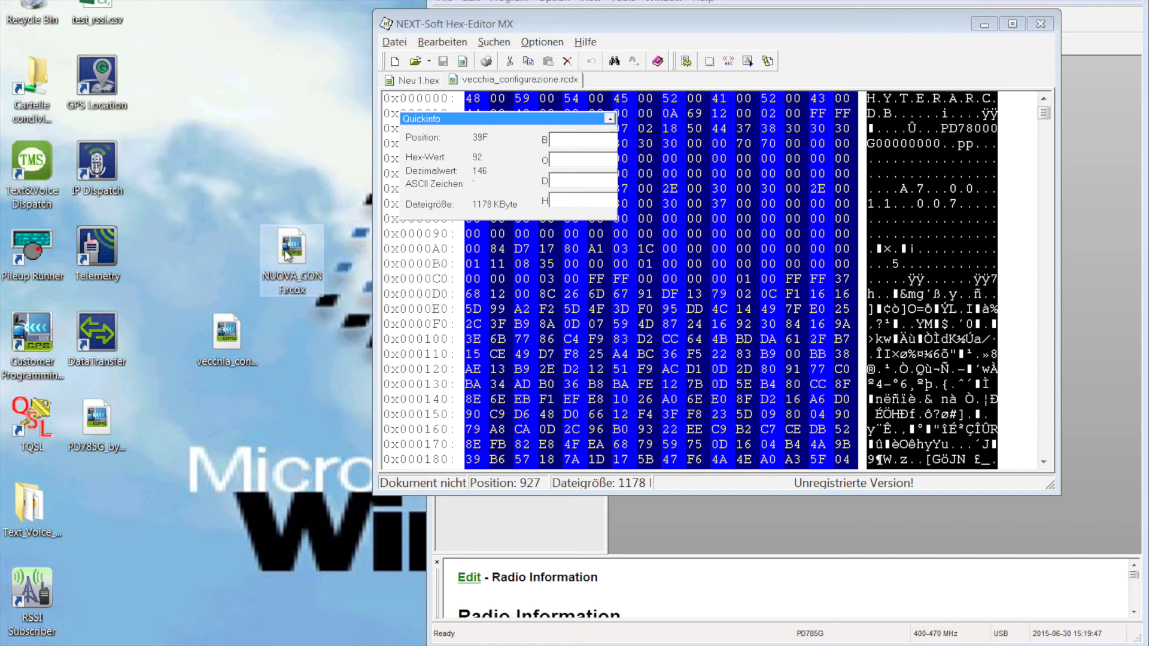
{"action": "left_click_drag", "start_coordinate": [292, 245], "coordinate": [465, 278]}
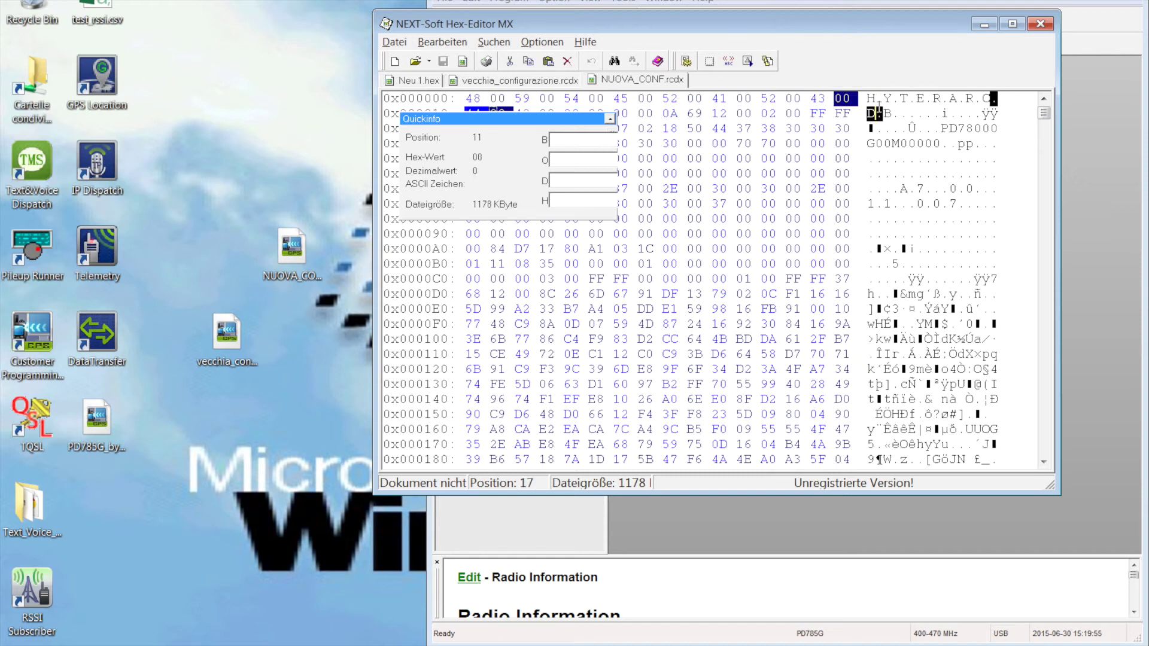
{"action": "left_click", "coordinate": [868, 98]}
{"action": "left_click_drag", "start_coordinate": [868, 99], "coordinate": [993, 384]}
{"action": "left_click_drag", "start_coordinate": [1009, 470], "coordinate": [995, 388]}
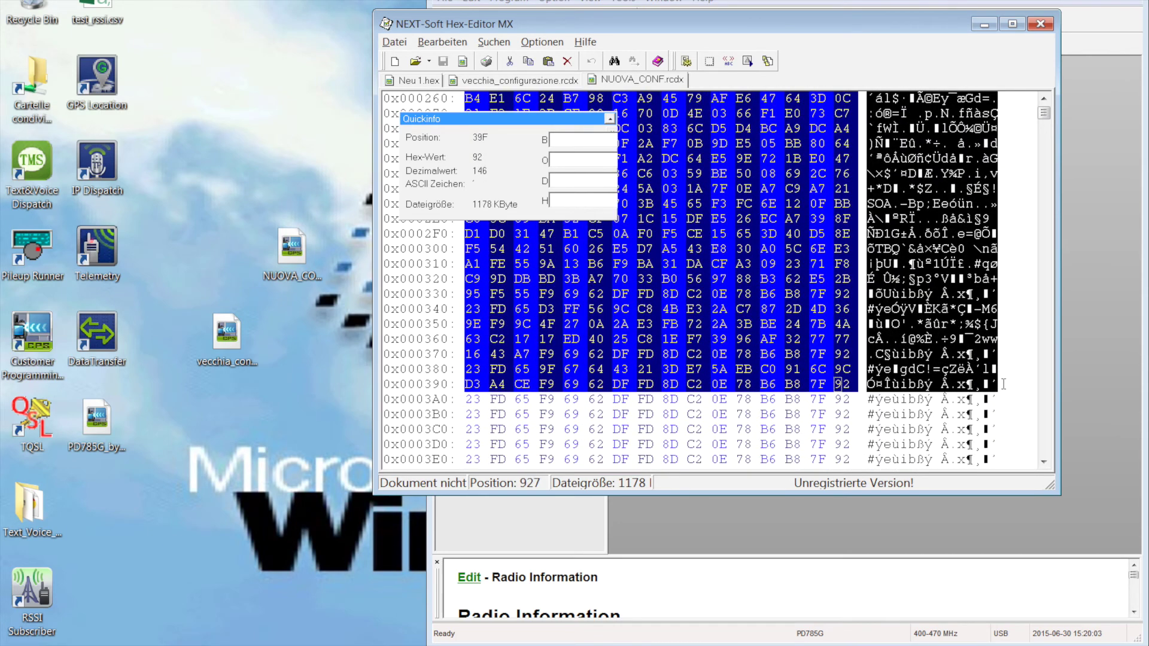
{"action": "right_click", "coordinate": [909, 258]}
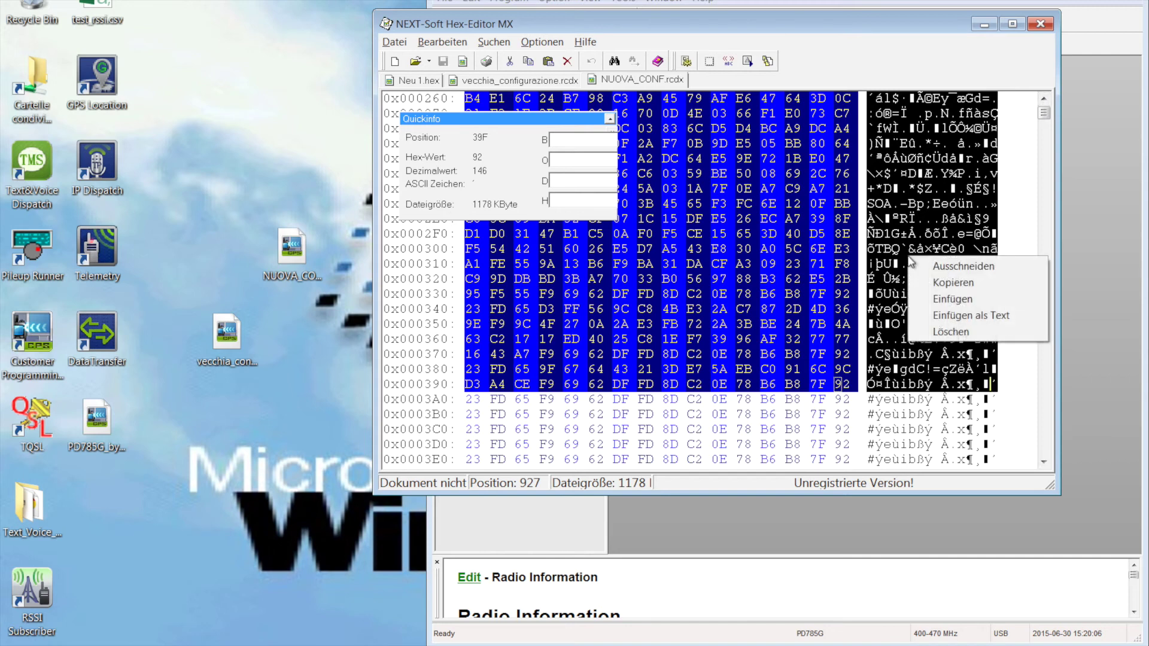
{"action": "left_click", "coordinate": [952, 300]}
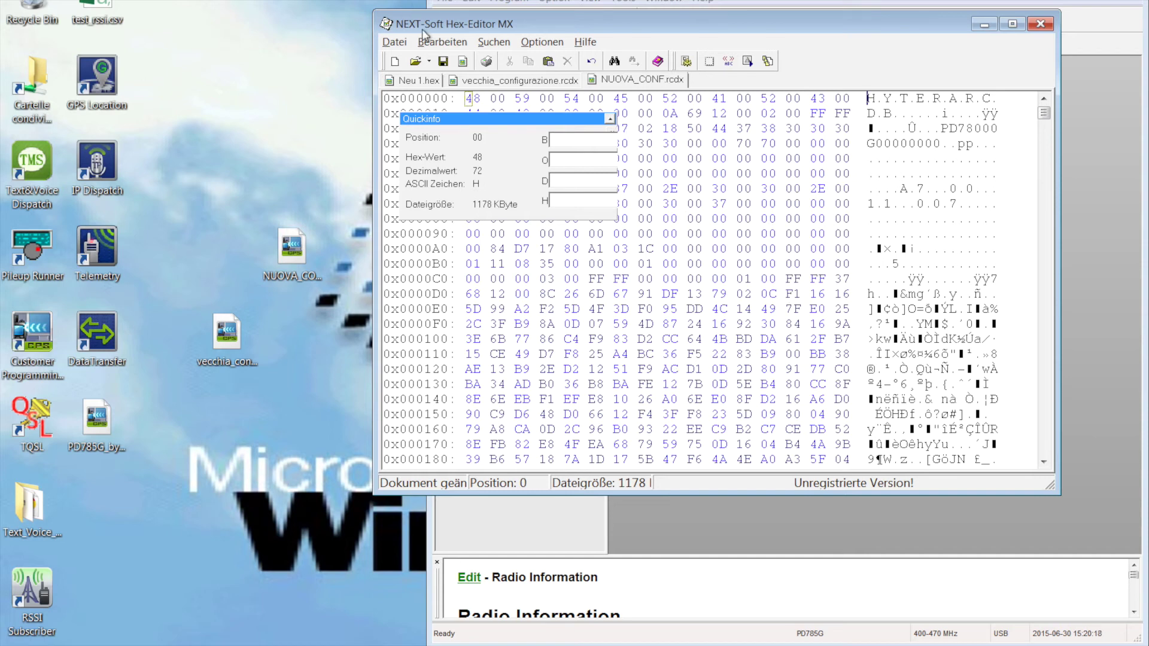
- Save the edited NUOVA_CONF.rcdx and close the hex editor
{"action": "left_click", "coordinate": [443, 62]}
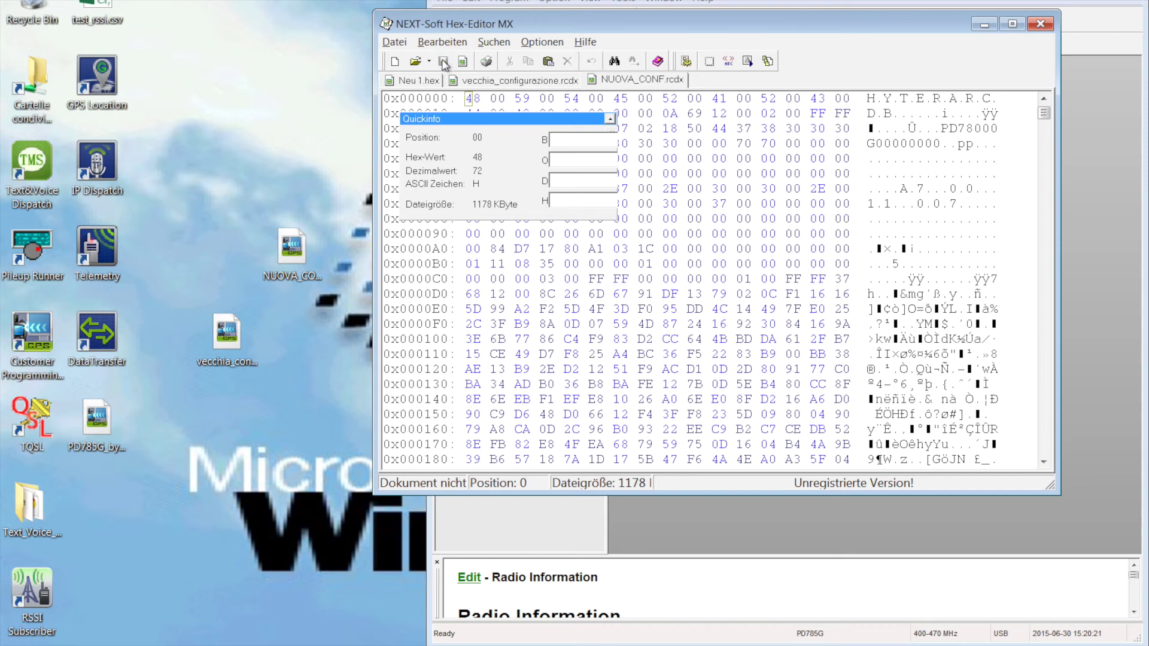
{"action": "left_click", "coordinate": [1040, 24]}
- Return to the Hytera programming software and open the edited NUOVA_CONF.rcdx from the Desktop
{"action": "left_click", "coordinate": [445, 1]}
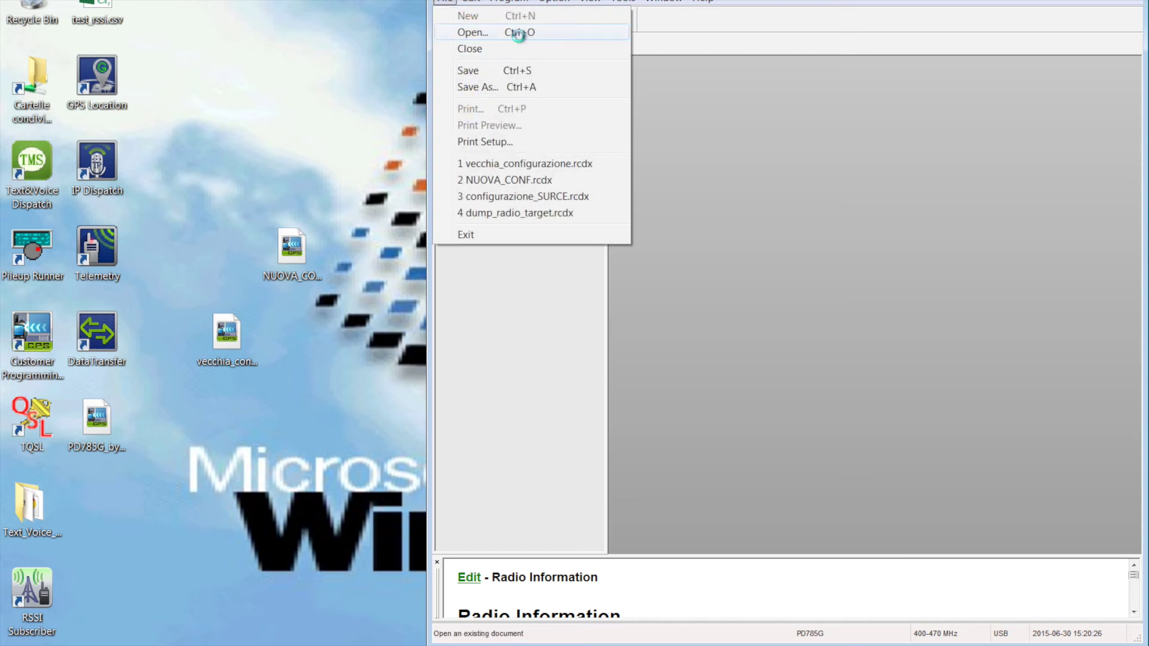
{"action": "left_click", "coordinate": [521, 33]}
{"action": "left_click_drag", "start_coordinate": [967, 228], "coordinate": [980, 326]}
{"action": "left_click", "coordinate": [722, 269]}
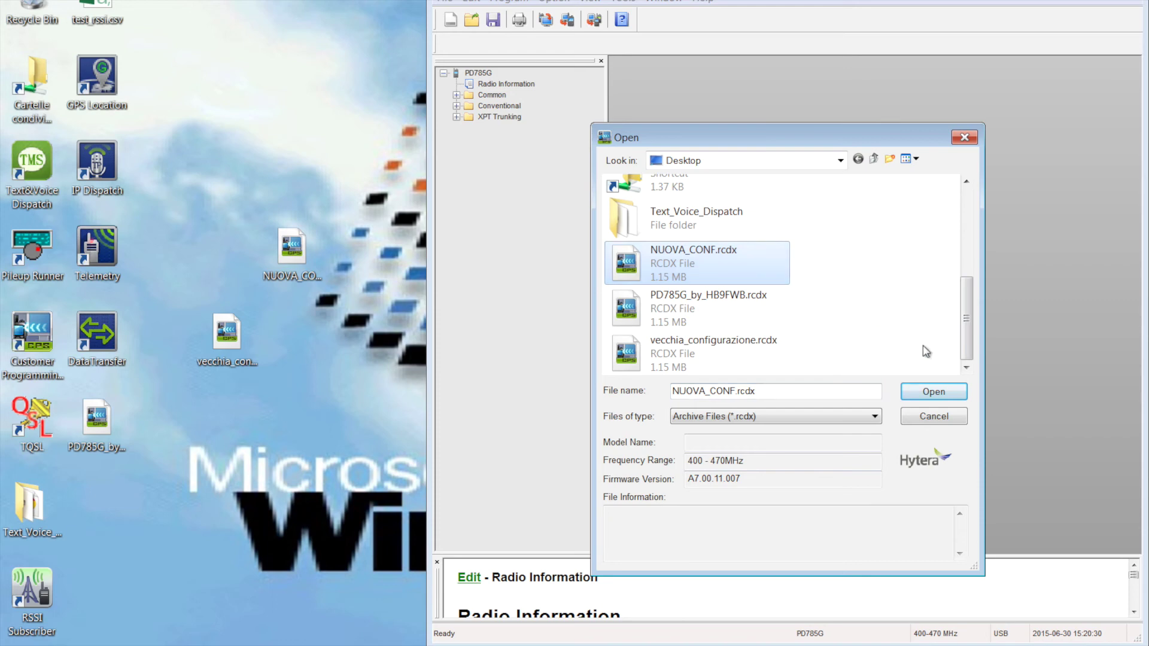
{"action": "left_click", "coordinate": [959, 391]}
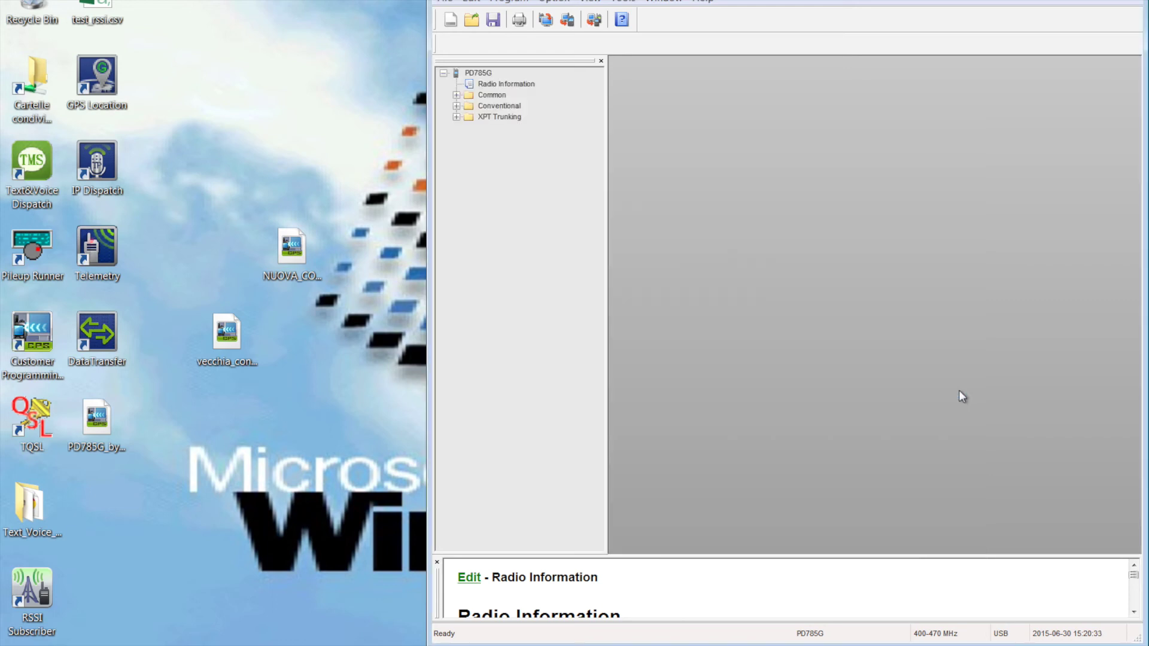
- Write the edited NUOVA_CONF.rcdx configuration to the radio
{"action": "left_click", "coordinate": [569, 24]}
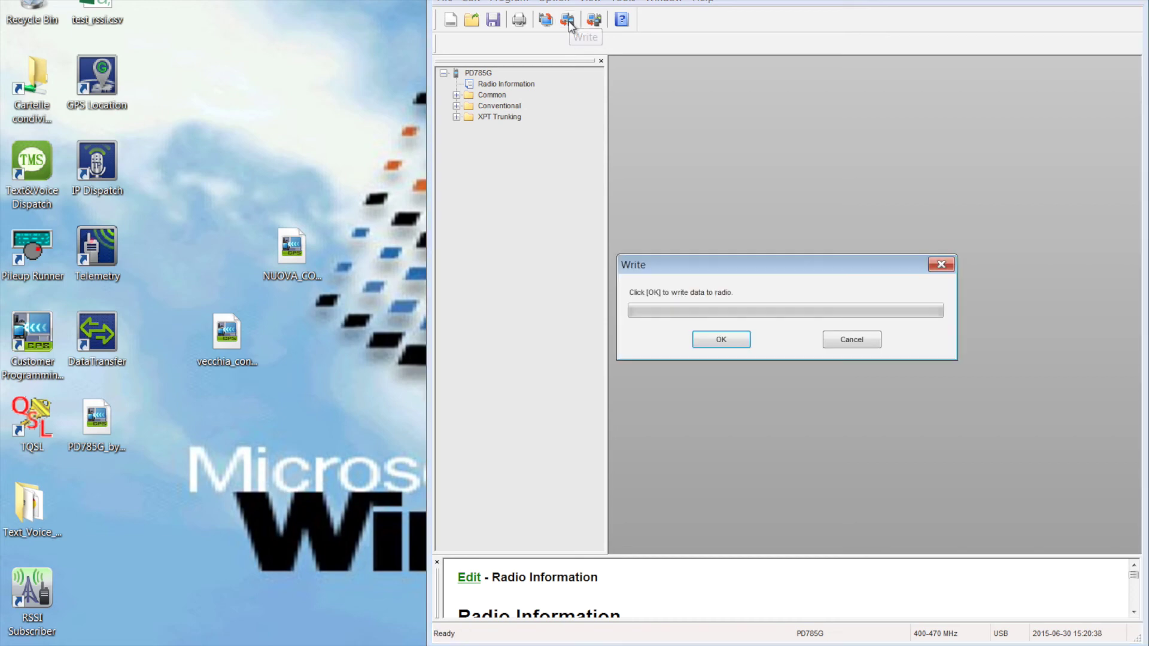
{"action": "left_click", "coordinate": [707, 341]}
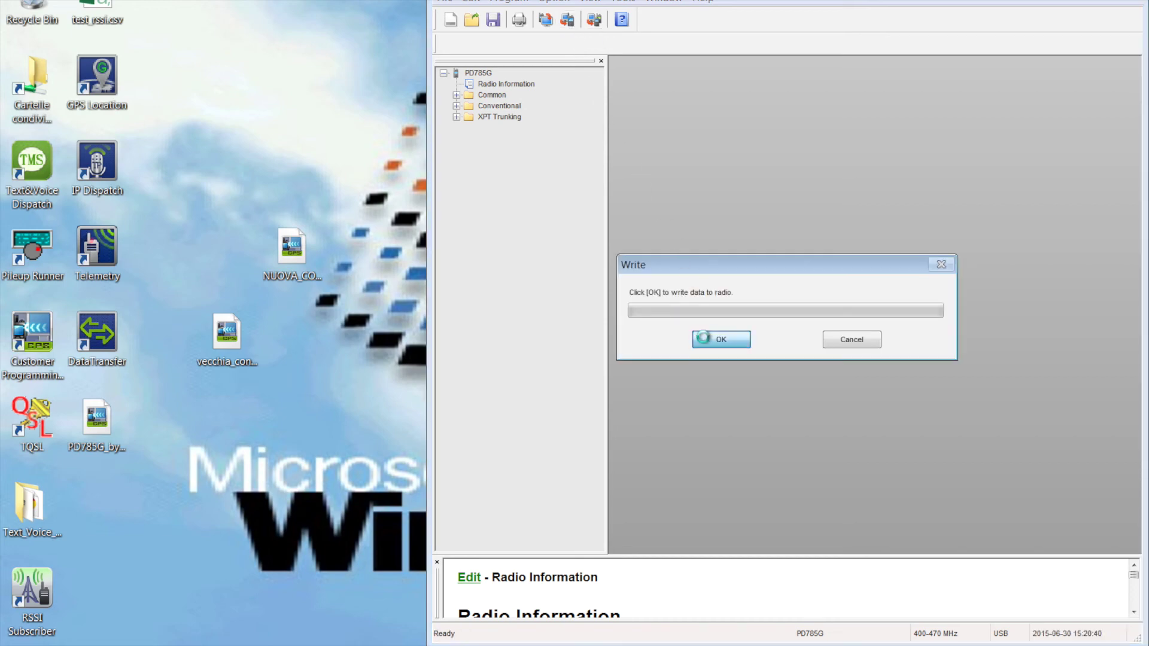